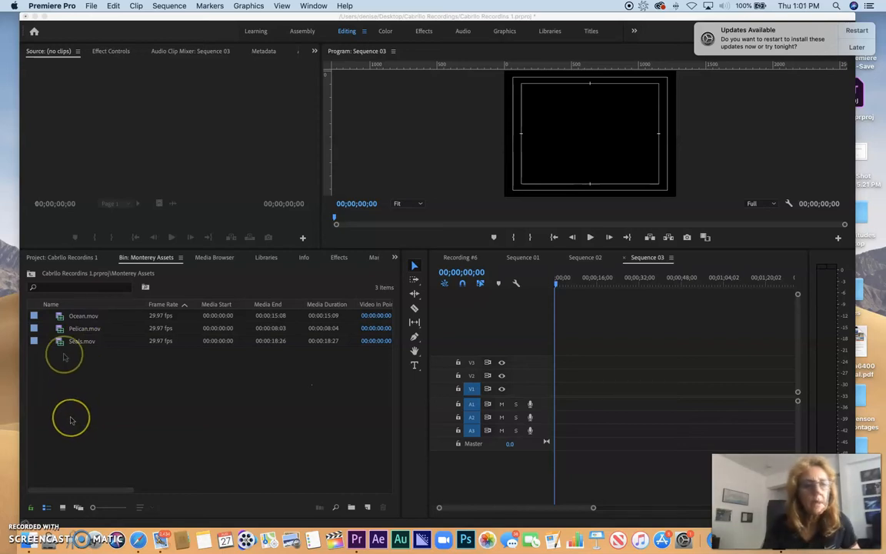
Step: Place Seals.mov at the start of V1 and A1 in Sequence 03, changing the sequence settings to match the clip
{"action": "left_click", "coordinate": [60, 343]}
{"action": "left_click", "coordinate": [59, 343]}
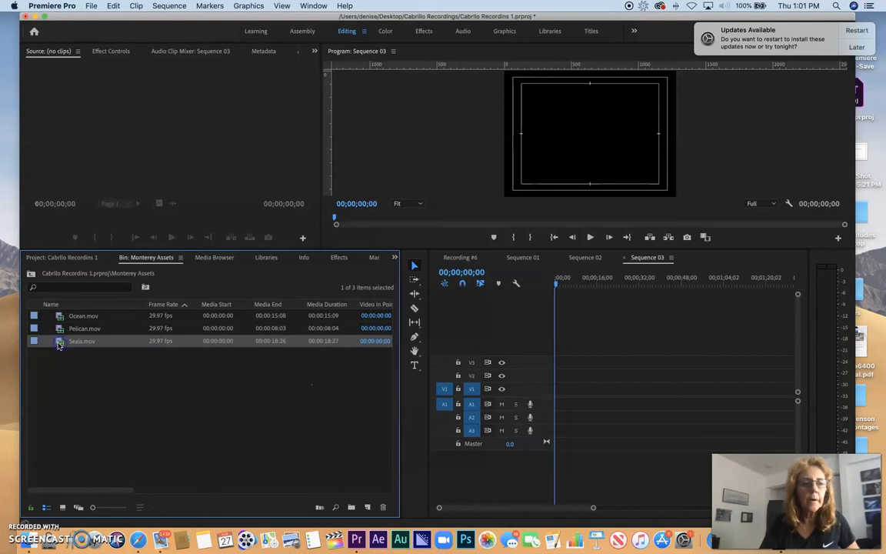
{"action": "left_click_drag", "start_coordinate": [60, 343], "coordinate": [559, 406]}
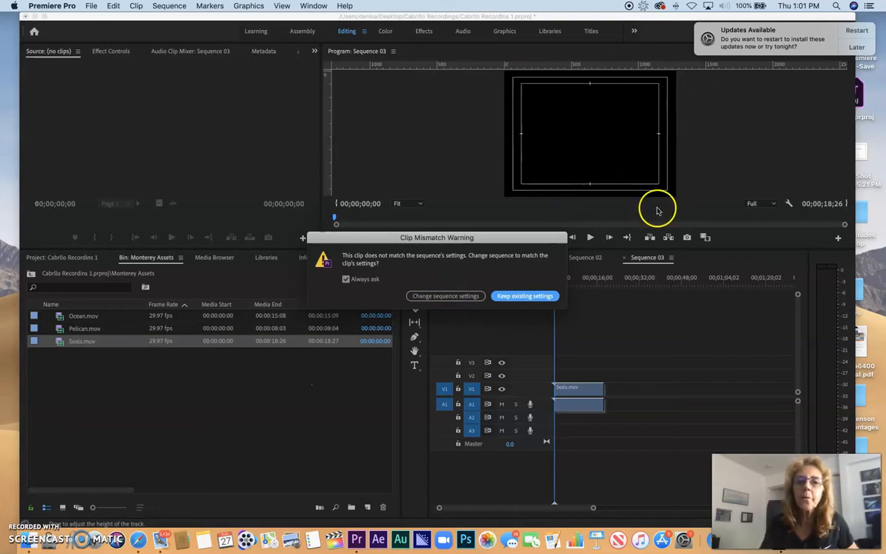
{"action": "left_click", "coordinate": [443, 297]}
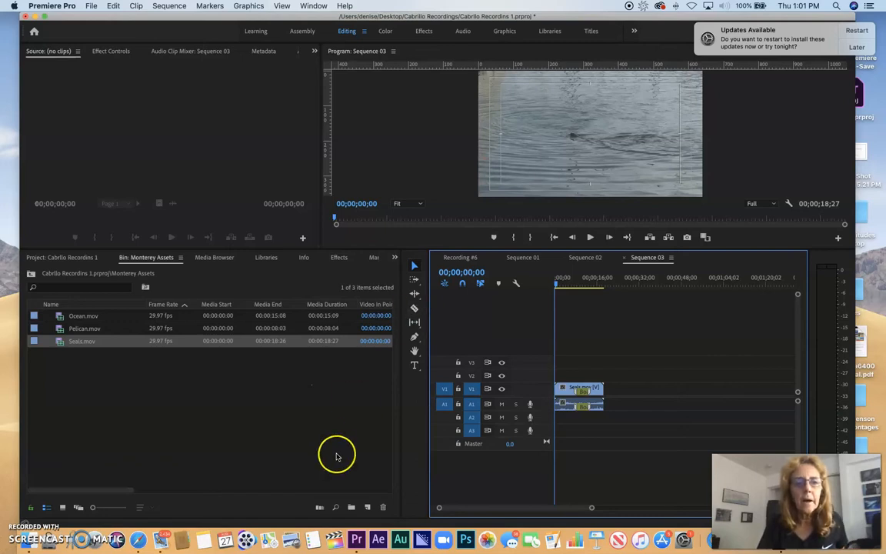
{"action": "left_click_drag", "start_coordinate": [87, 491], "coordinate": [217, 496]}
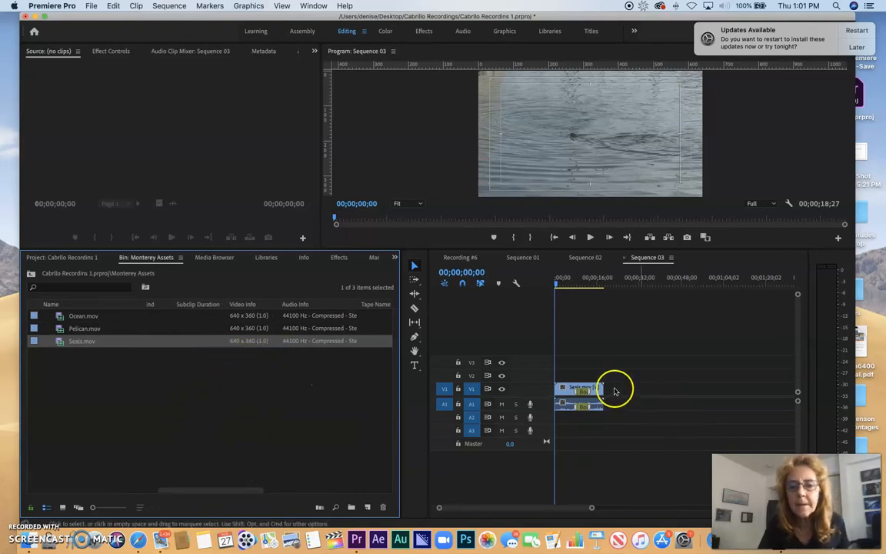
{"action": "left_click_drag", "start_coordinate": [208, 490], "coordinate": [77, 495]}
Step: Move the sequence playhead to 00;00;07;00 and open Seals.mov from the bin in the Source monitor
{"action": "left_click_drag", "start_coordinate": [557, 278], "coordinate": [573, 286]}
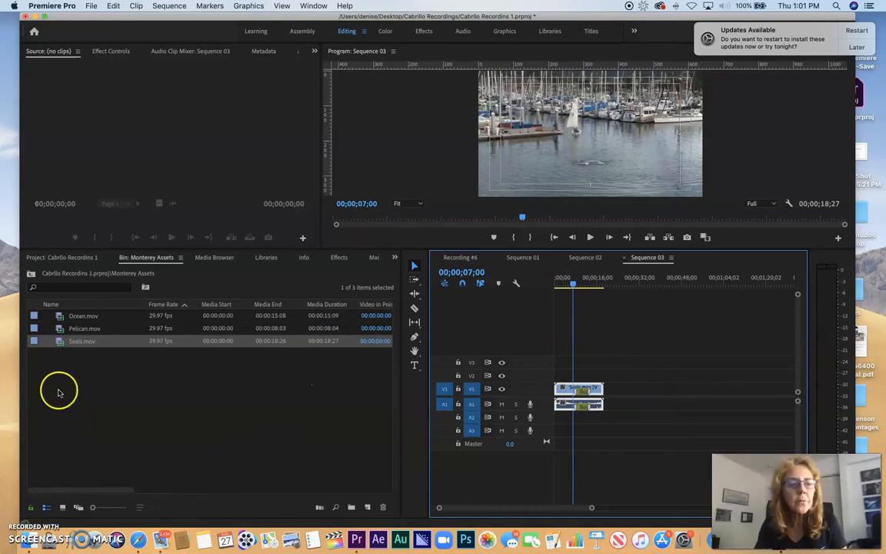
{"action": "double_click", "coordinate": [58, 343]}
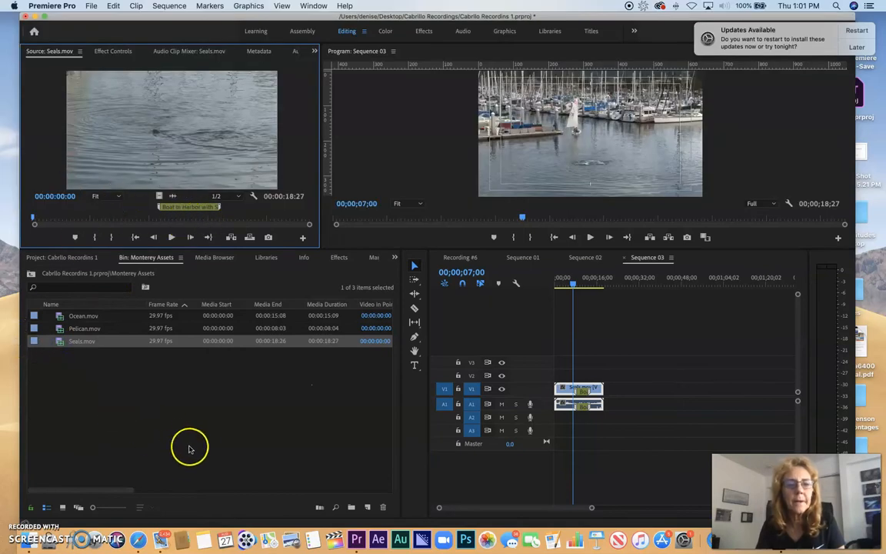
{"action": "left_click", "coordinate": [190, 448]}
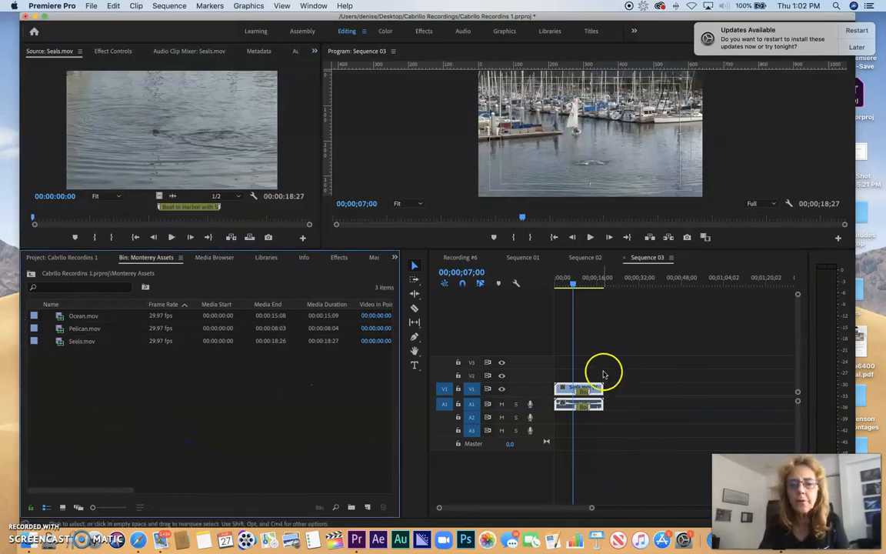
Step: Trim the Seals clip's end to about 00;00;16;09 and its start to the playhead at 00;00;07;00
{"action": "left_click", "coordinate": [585, 333]}
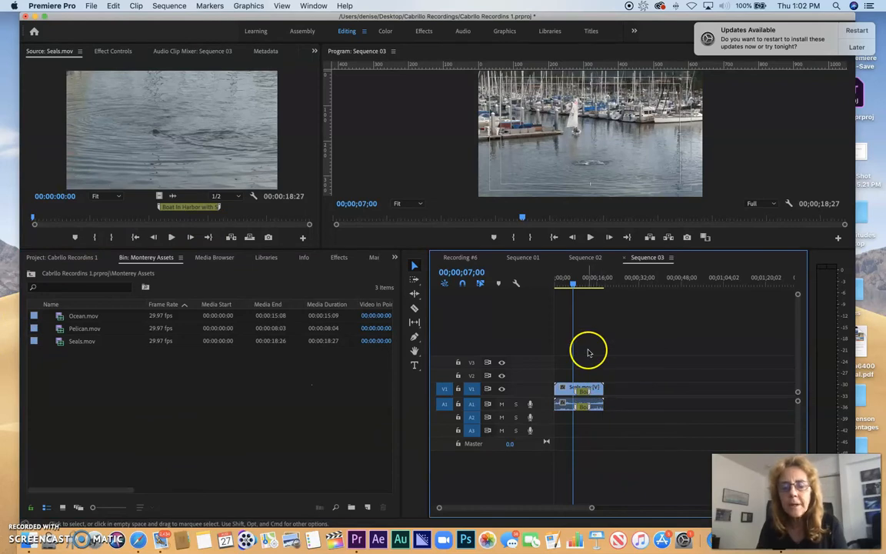
{"action": "left_click_drag", "start_coordinate": [601, 390], "coordinate": [577, 389]}
{"action": "left_click", "coordinate": [564, 393]}
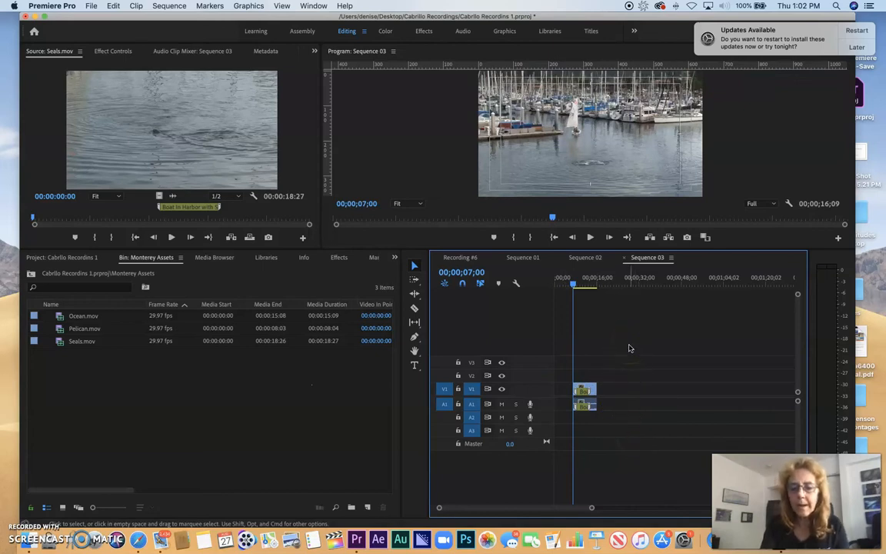
Step: Ripple delete the empty gap before the Seals clip so it starts at the beginning of the sequence
{"action": "key", "text": "="}
{"action": "key", "text": "="}
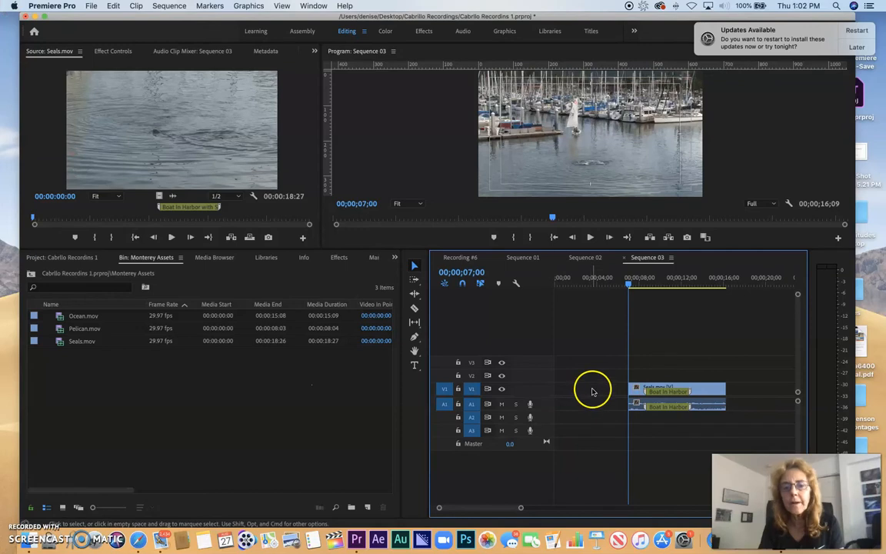
{"action": "left_click_drag", "start_coordinate": [588, 278], "coordinate": [633, 283]}
{"action": "left_click", "coordinate": [583, 393]}
{"action": "right_click", "coordinate": [591, 390]}
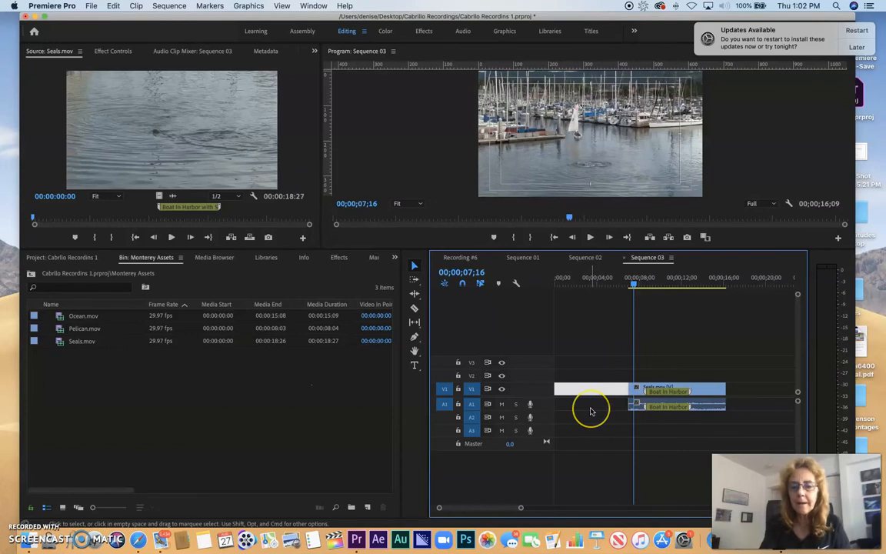
{"action": "left_click", "coordinate": [598, 392]}
Step: Play the sequence from the start, stop at 00;00;03;18, and trim the Seals clip's end to about 00;00;08;19
{"action": "left_click_drag", "start_coordinate": [571, 283], "coordinate": [523, 302]}
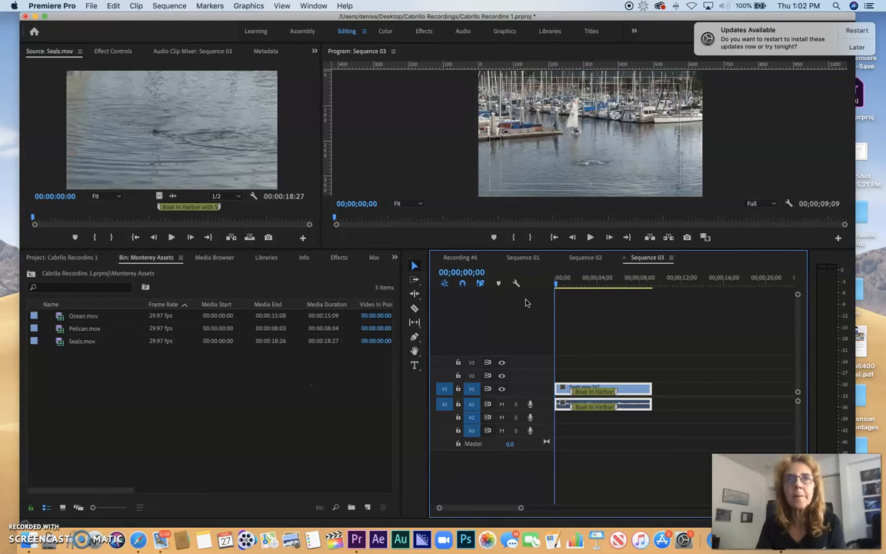
{"action": "key", "text": "space"}
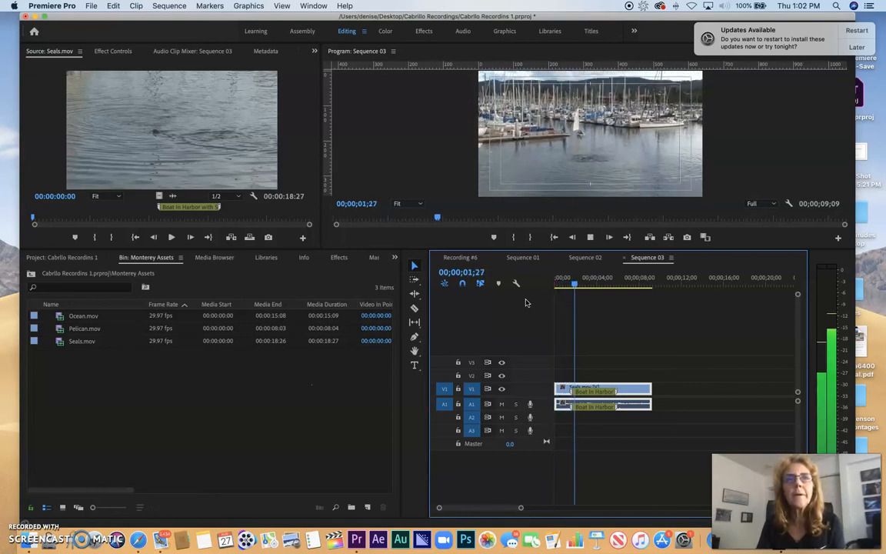
{"action": "key", "text": "space"}
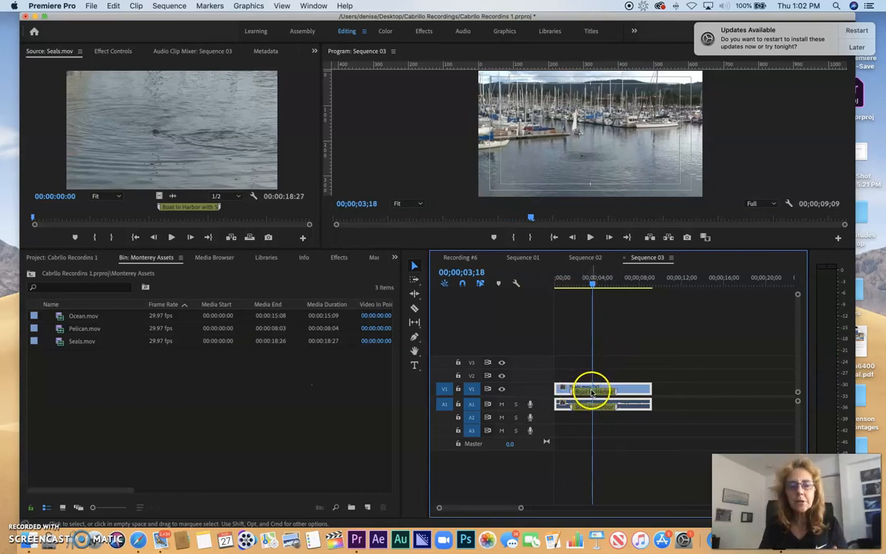
{"action": "mouse_move", "coordinate": [650, 389]}
{"action": "left_mouse_down"}
{"action": "mouse_move", "coordinate": [594, 388]}
{"action": "mouse_move", "coordinate": [638, 390]}
{"action": "left_mouse_up"}
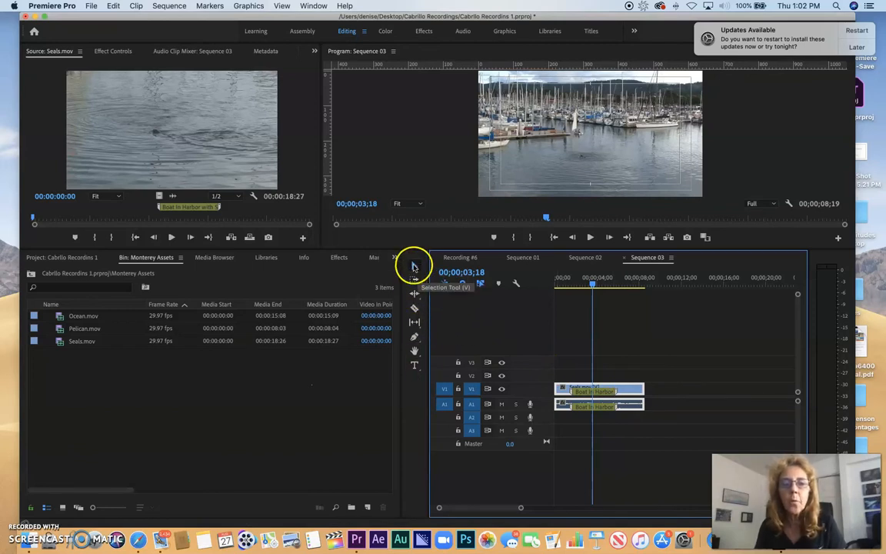
Step: Split the Seals clip with the Razor tool at the playhead, 00;00;03;18
{"action": "left_click", "coordinate": [414, 309]}
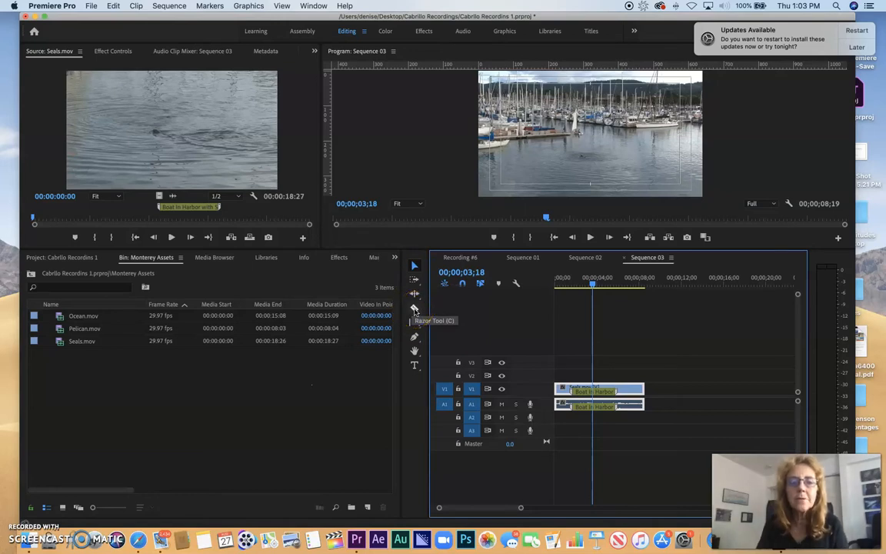
{"action": "left_click", "coordinate": [415, 310]}
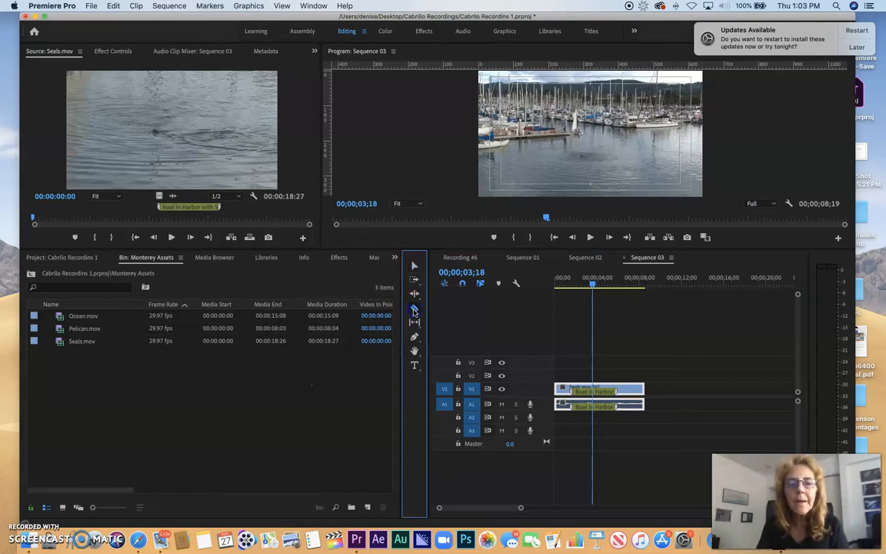
{"action": "left_click", "coordinate": [595, 389]}
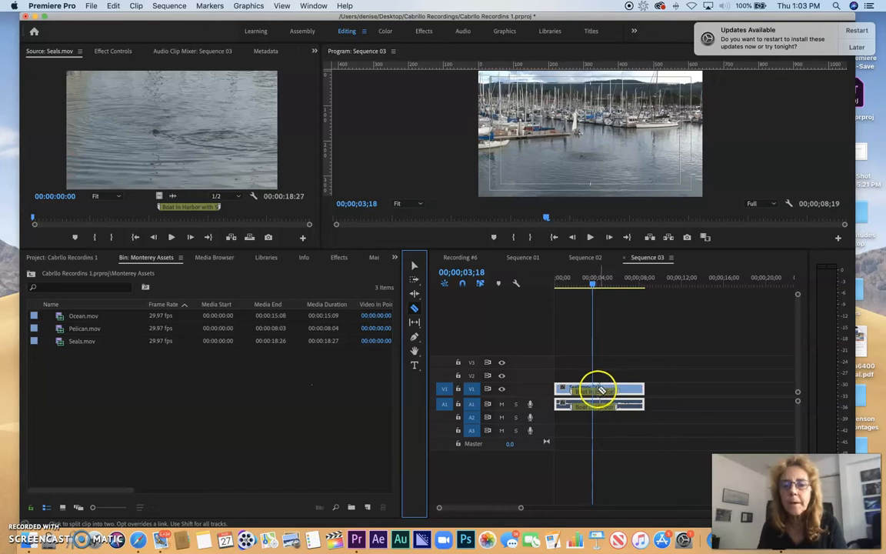
{"action": "left_click", "coordinate": [592, 391]}
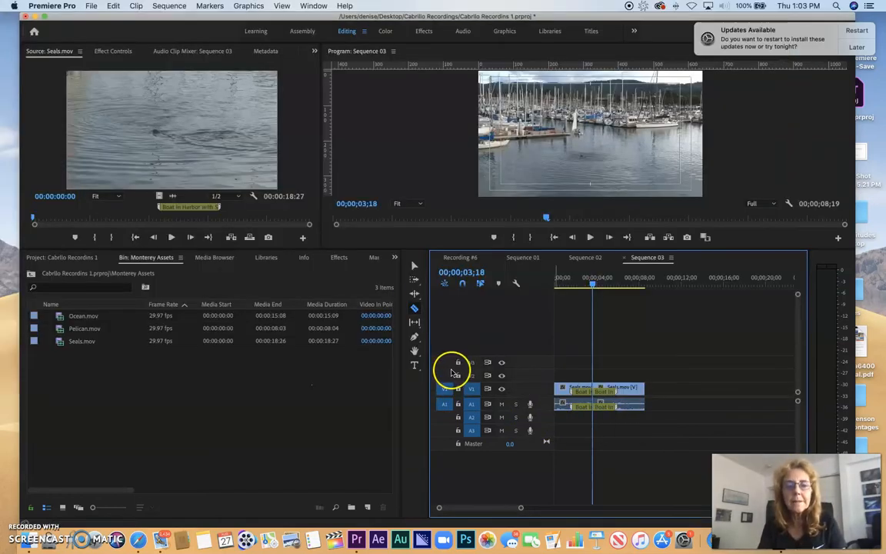
Step: Switch back to the Selection tool and delete the part of the Seals clip after the cut
{"action": "left_click", "coordinate": [414, 266]}
{"action": "left_click", "coordinate": [614, 391]}
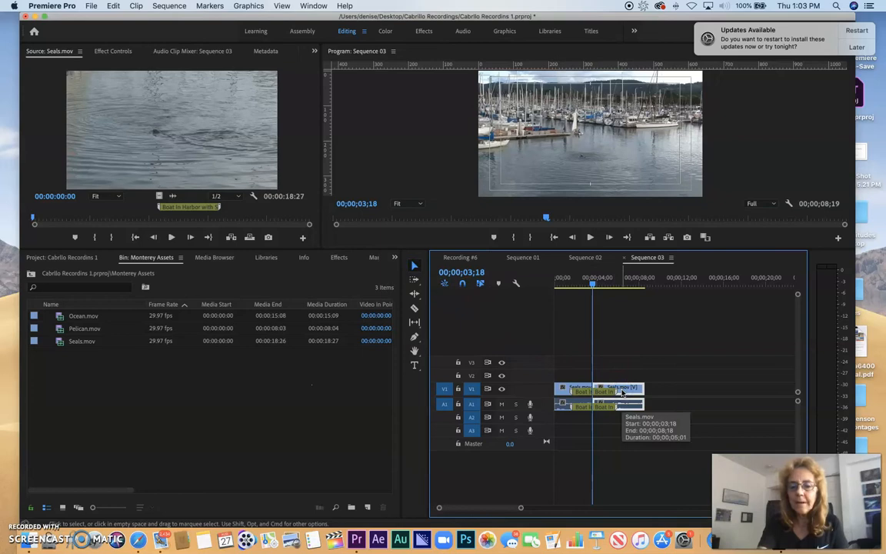
{"action": "key", "text": "Delete"}
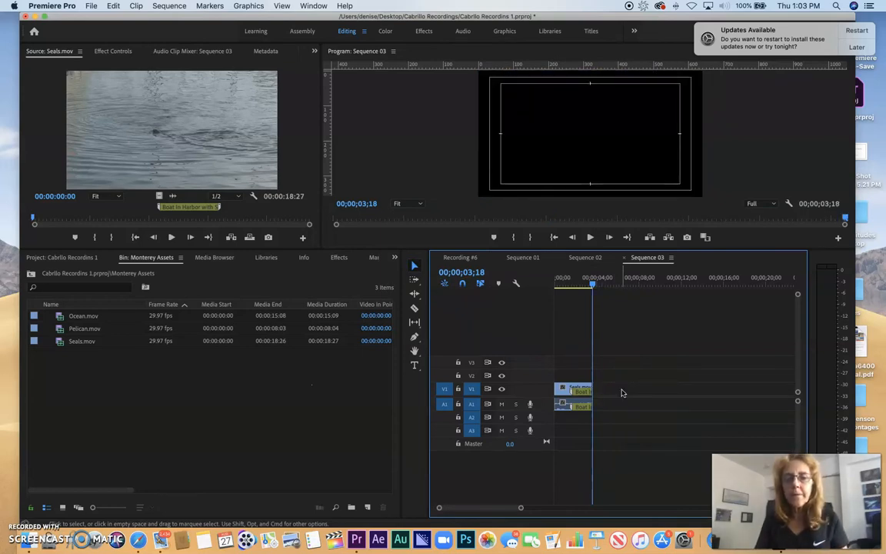
{"action": "left_click_drag", "start_coordinate": [593, 391], "coordinate": [596, 391]}
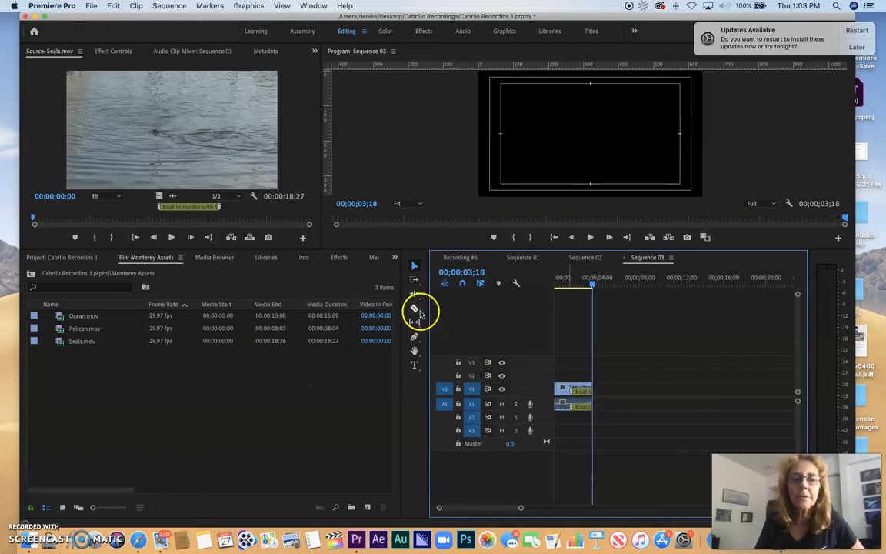
Step: Play the sequence from the start, stop at 00;00;02;27, and trim the Seals clip's end to that frame
{"action": "left_click_drag", "start_coordinate": [580, 282], "coordinate": [555, 283]}
{"action": "key", "text": "space"}
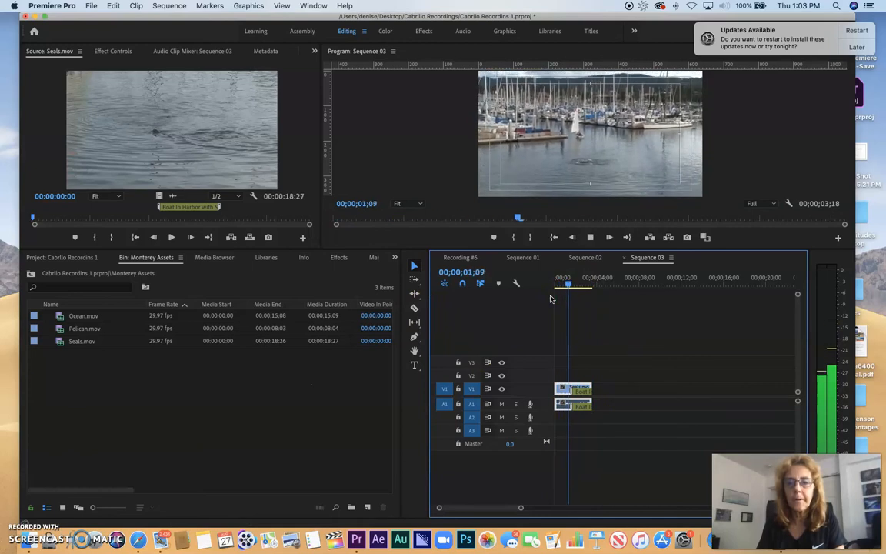
{"action": "key", "text": "space"}
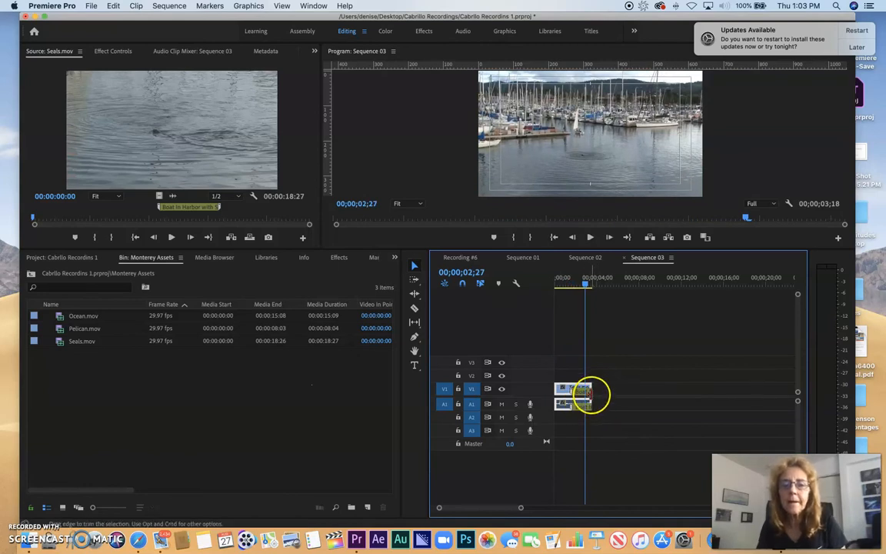
{"action": "left_click_drag", "start_coordinate": [596, 390], "coordinate": [584, 389]}
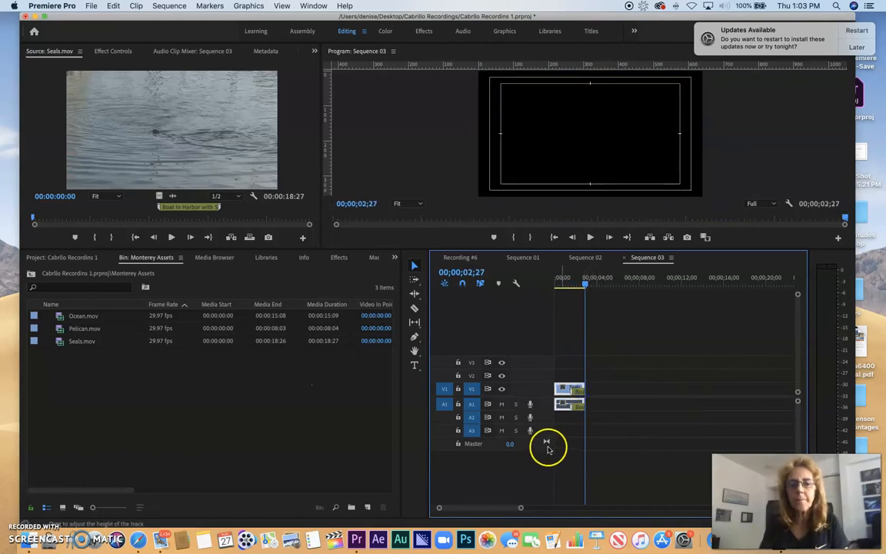
Step: Add Pelican.mov to V1 and A1 directly after the Seals clip, with the playhead parked at 00;00;02;26
{"action": "left_click", "coordinate": [581, 281]}
{"action": "left_click_drag", "start_coordinate": [581, 281], "coordinate": [576, 285]}
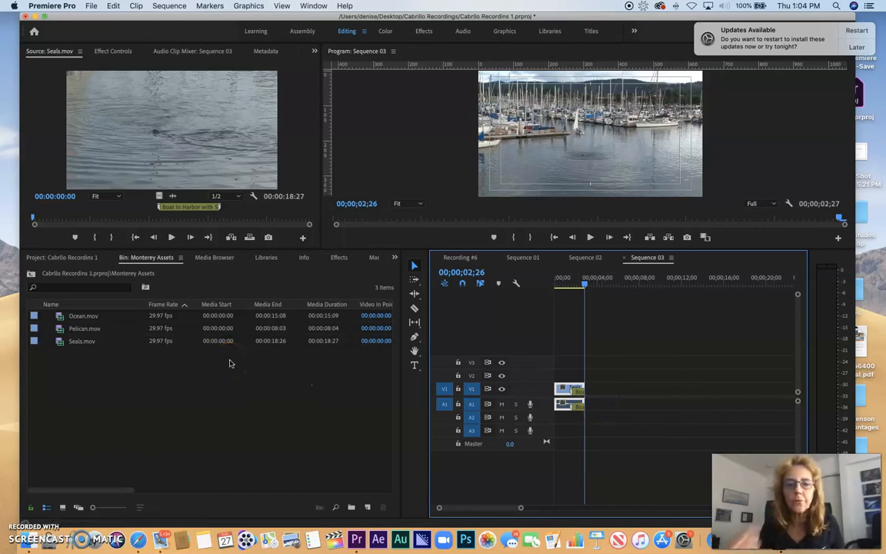
{"action": "left_click", "coordinate": [60, 330]}
{"action": "double_click", "coordinate": [61, 330]}
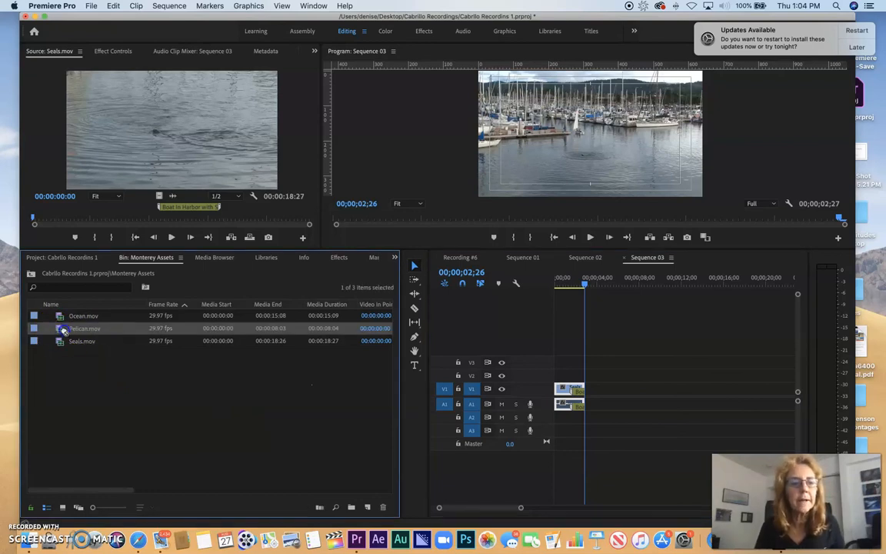
{"action": "left_click_drag", "start_coordinate": [84, 331], "coordinate": [596, 388]}
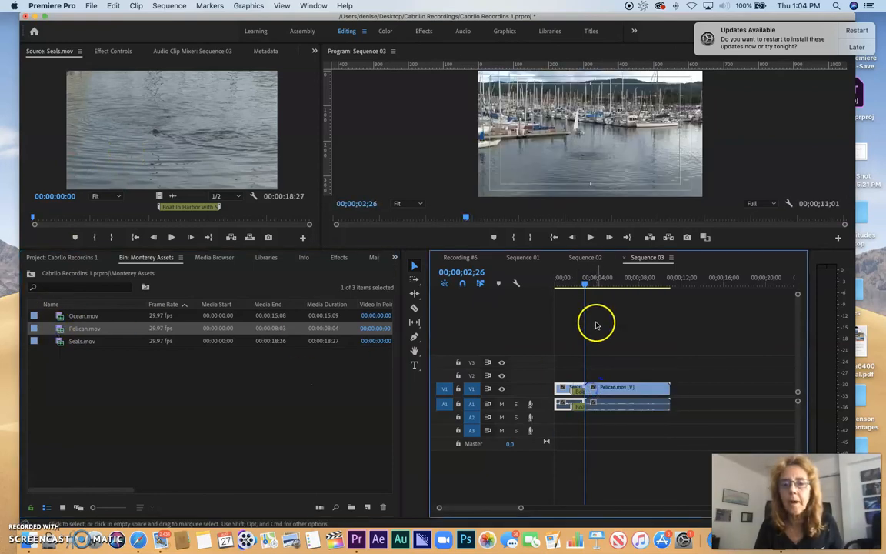
Step: Trim the Pelican clip's start to 00;00;04;24 and its end to about 00;00;06;18 on the timeline
{"action": "left_click_drag", "start_coordinate": [583, 284], "coordinate": [580, 293]}
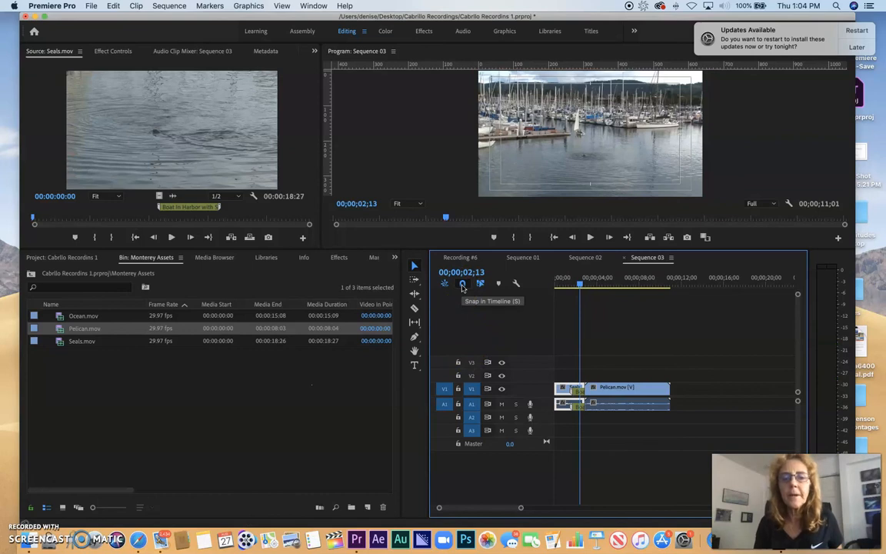
{"action": "mouse_move", "coordinate": [593, 284]}
{"action": "left_mouse_down"}
{"action": "mouse_move", "coordinate": [615, 287]}
{"action": "mouse_move", "coordinate": [605, 286]}
{"action": "left_mouse_up"}
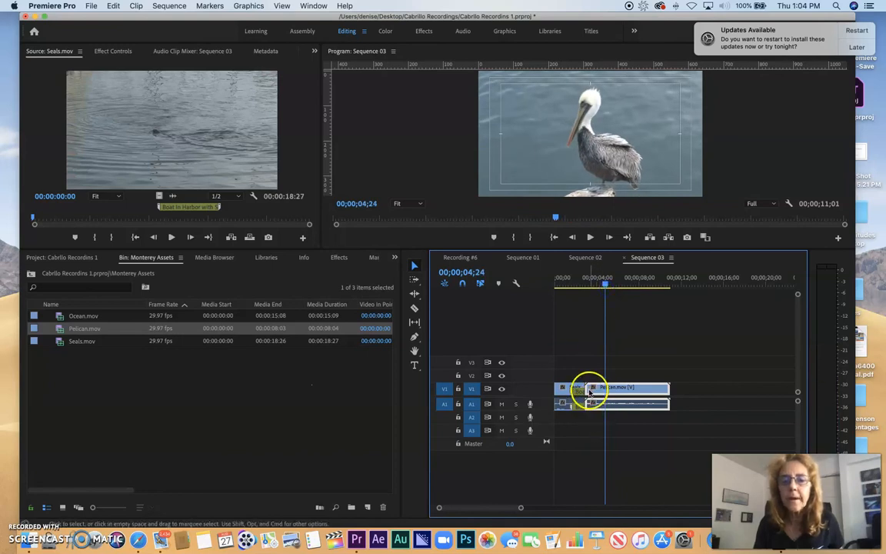
{"action": "left_click_drag", "start_coordinate": [590, 388], "coordinate": [605, 389]}
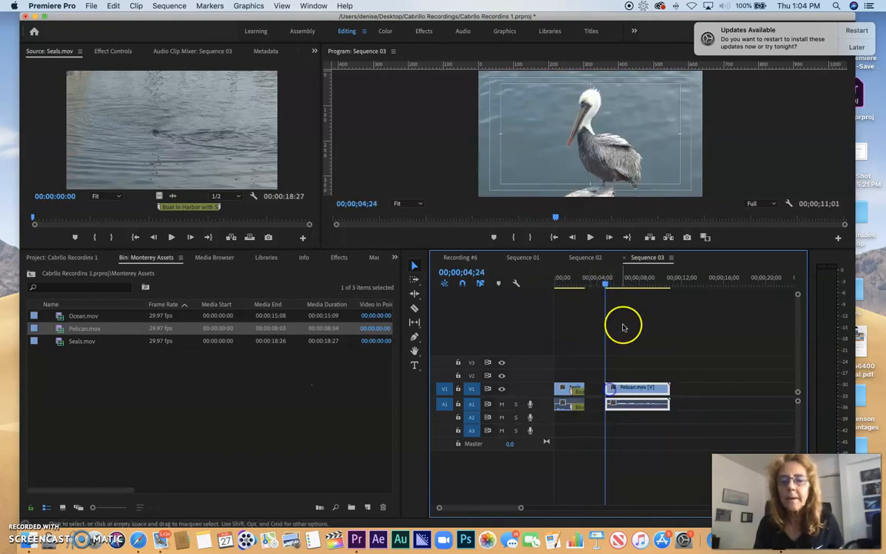
{"action": "left_click", "coordinate": [613, 284]}
{"action": "left_click_drag", "start_coordinate": [616, 284], "coordinate": [625, 284]}
{"action": "left_click", "coordinate": [673, 397]}
{"action": "left_click_drag", "start_coordinate": [674, 396], "coordinate": [624, 396]}
Step: Ripple delete the gap between the Seals and Pelican clips and play across the edit from about 00;00;02;18
{"action": "left_click_drag", "start_coordinate": [626, 286], "coordinate": [594, 285]}
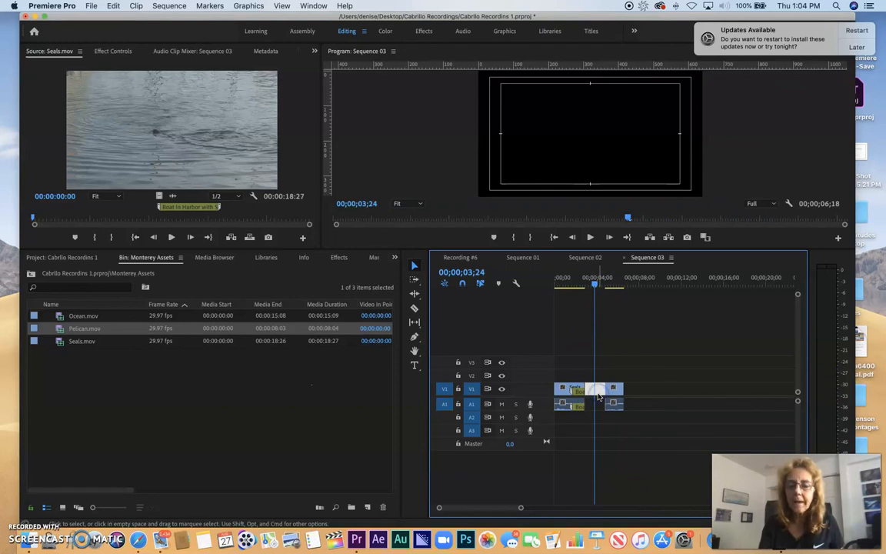
{"action": "key", "text": "Delete"}
{"action": "left_click", "coordinate": [592, 283]}
{"action": "left_click_drag", "start_coordinate": [593, 282], "coordinate": [583, 283]}
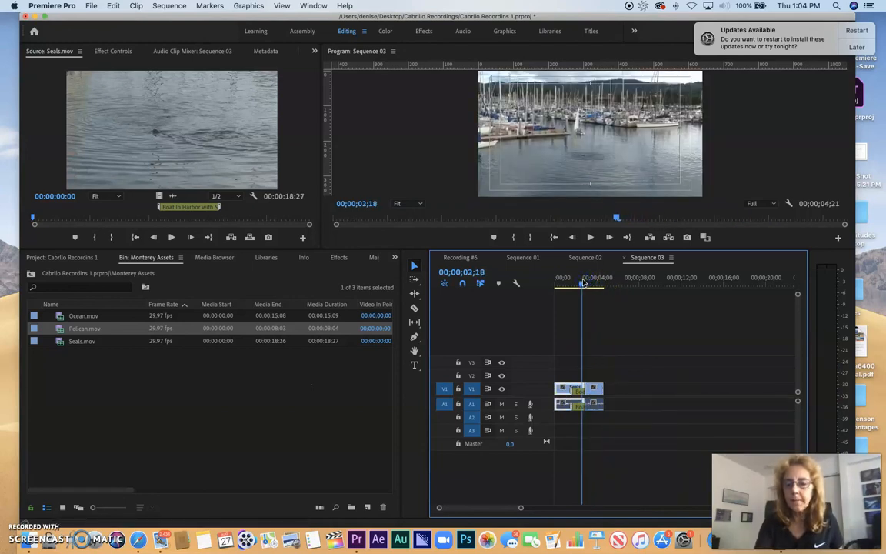
{"action": "key", "text": "space"}
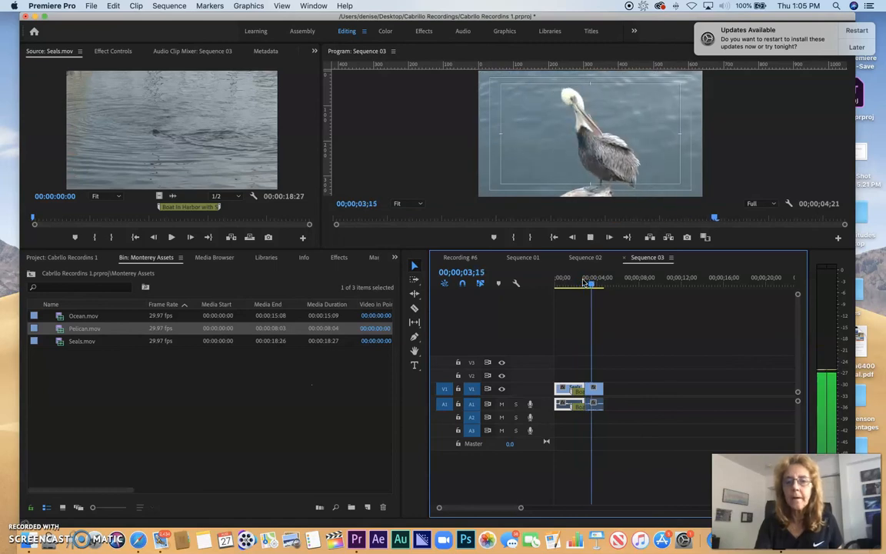